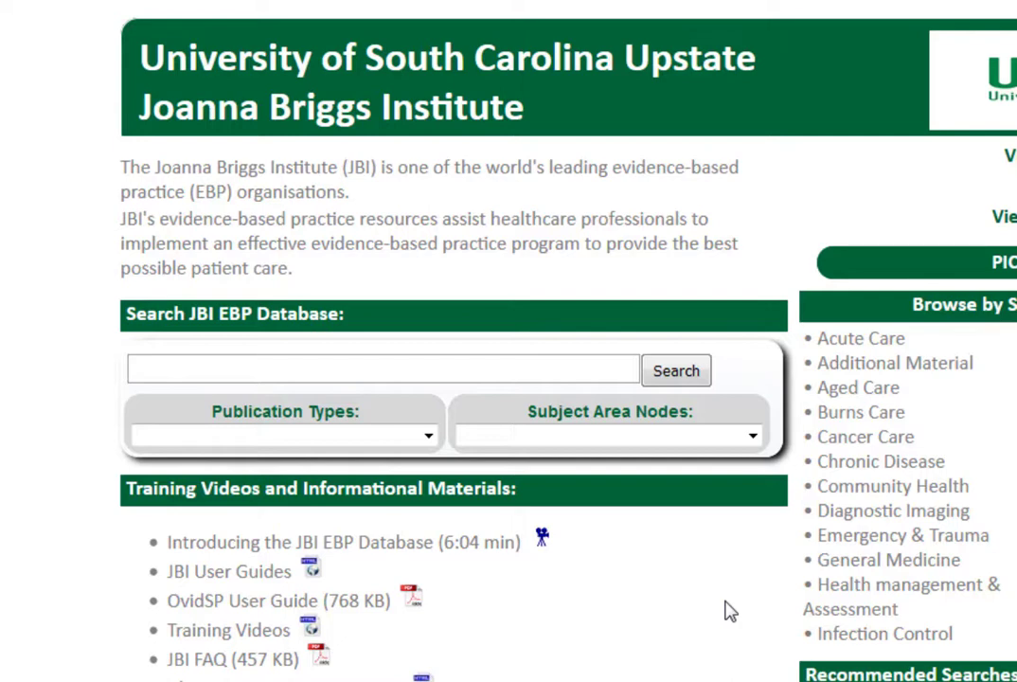
# Search the JBI EBP database for "falls prevention", limited to the Recommended Practices publication type.
pyautogui.click(476, 370)
pyautogui.write('falls pr')
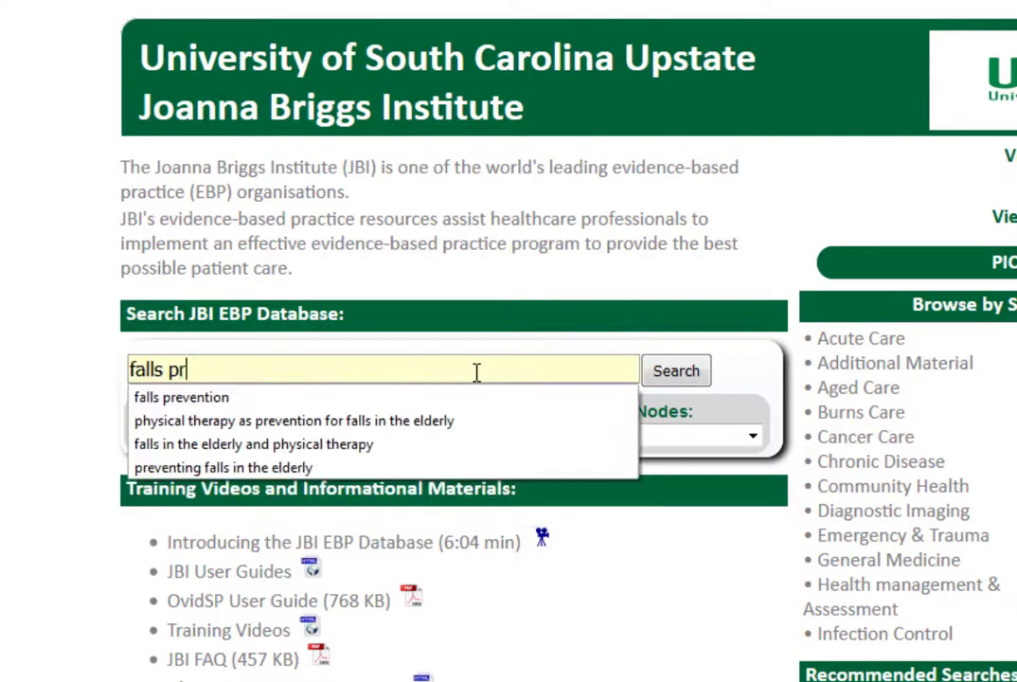
pyautogui.write('evention')
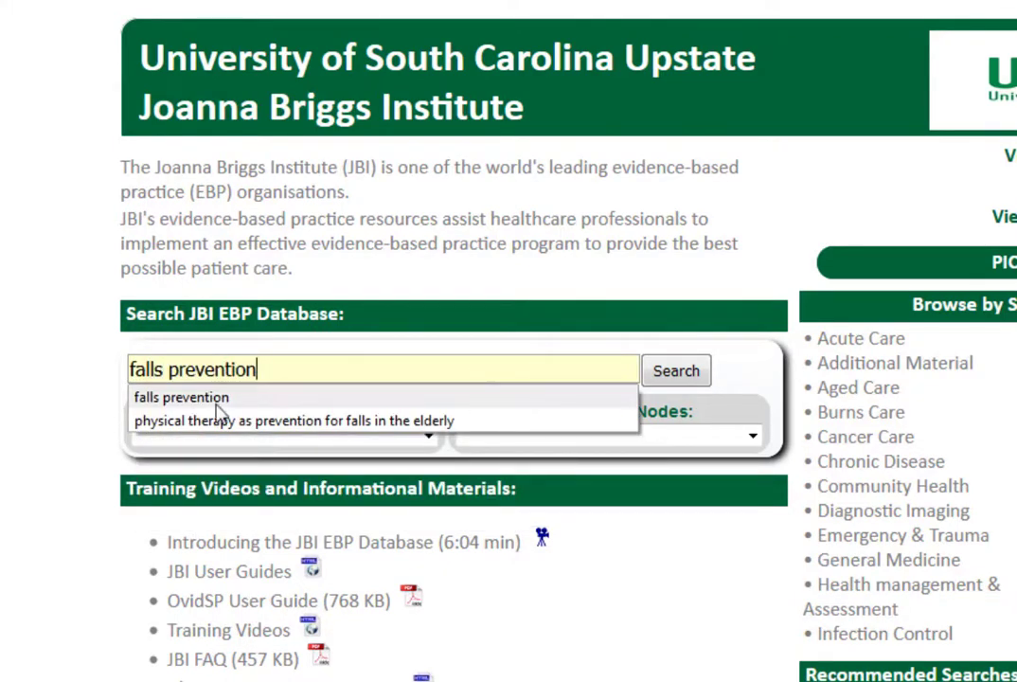
pyautogui.click(87, 414)
pyautogui.click(429, 437)
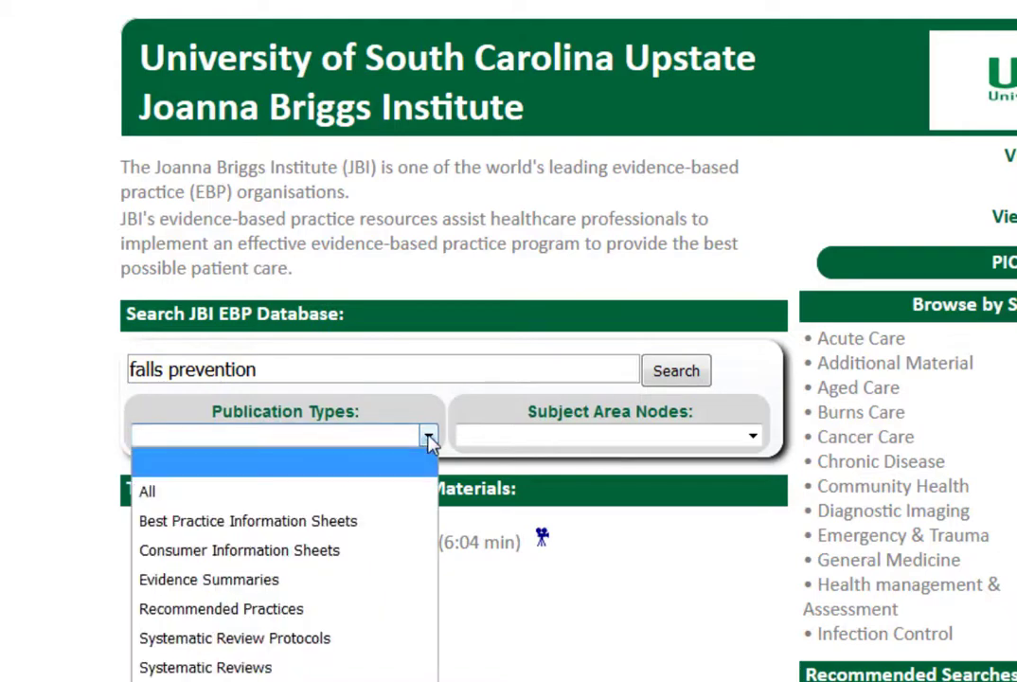
pyautogui.click(245, 609)
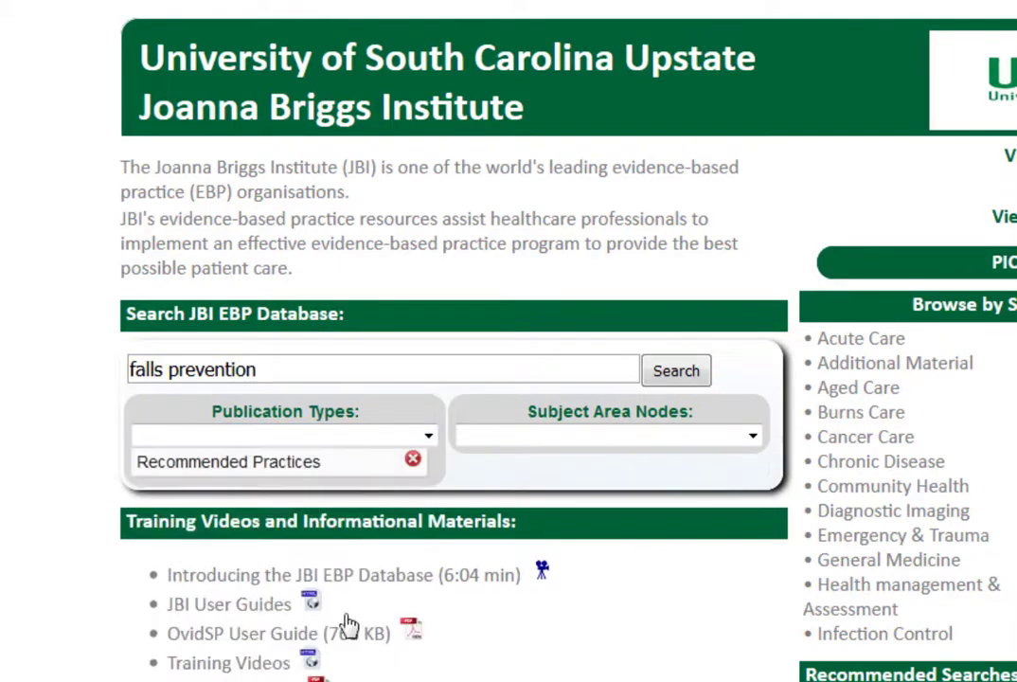
pyautogui.click(690, 371)
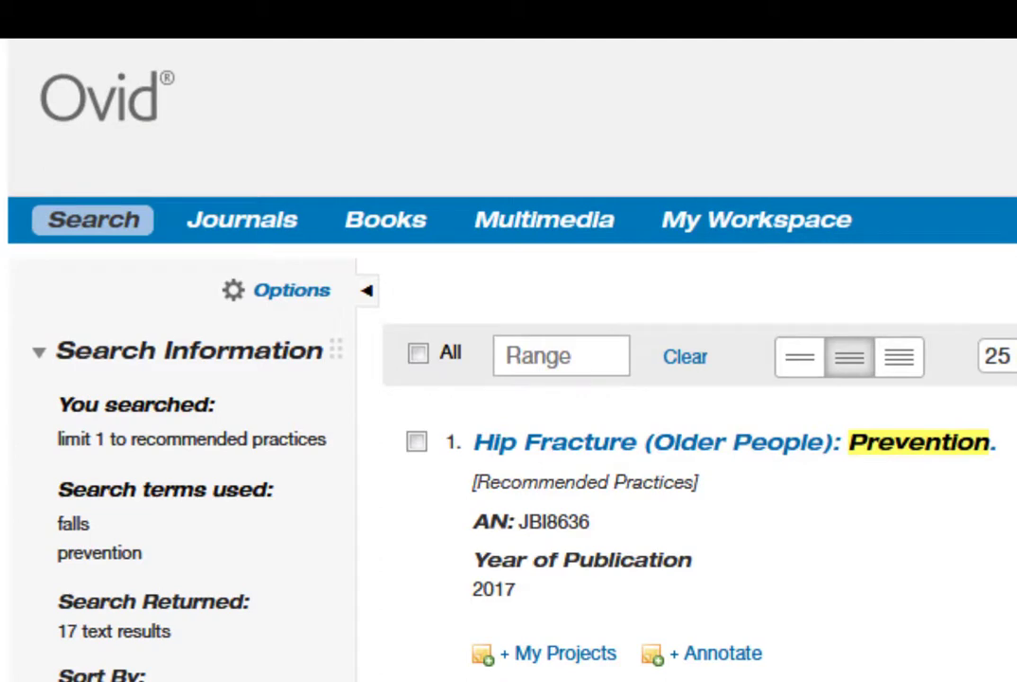
# Show the search history, select all its searches and clear the selection again.
pyautogui.click(102, 222)
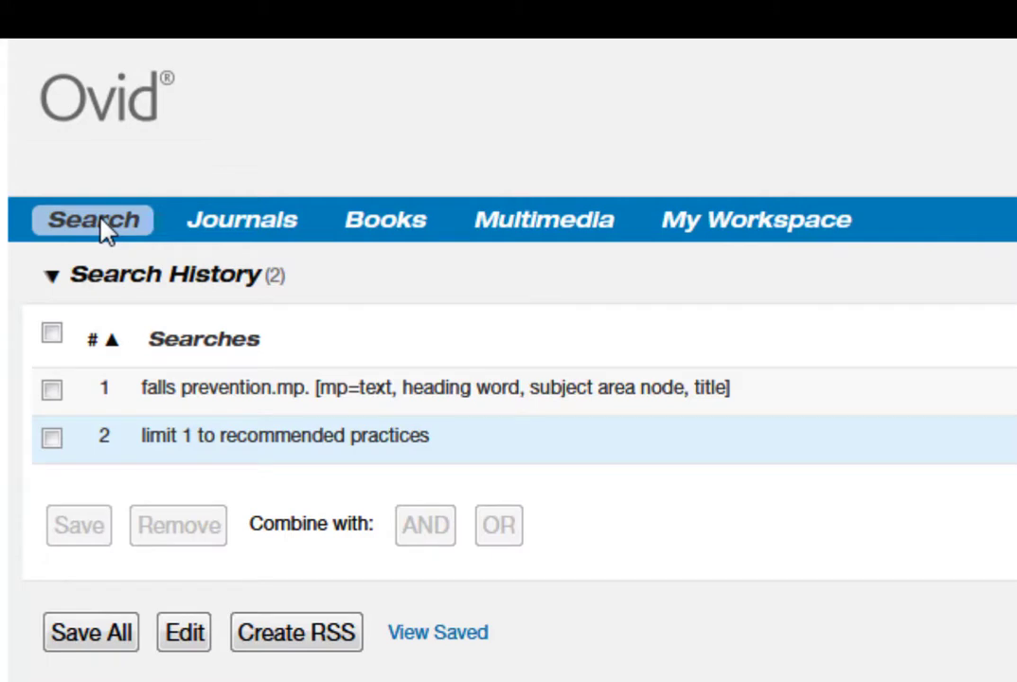
pyautogui.click(52, 335)
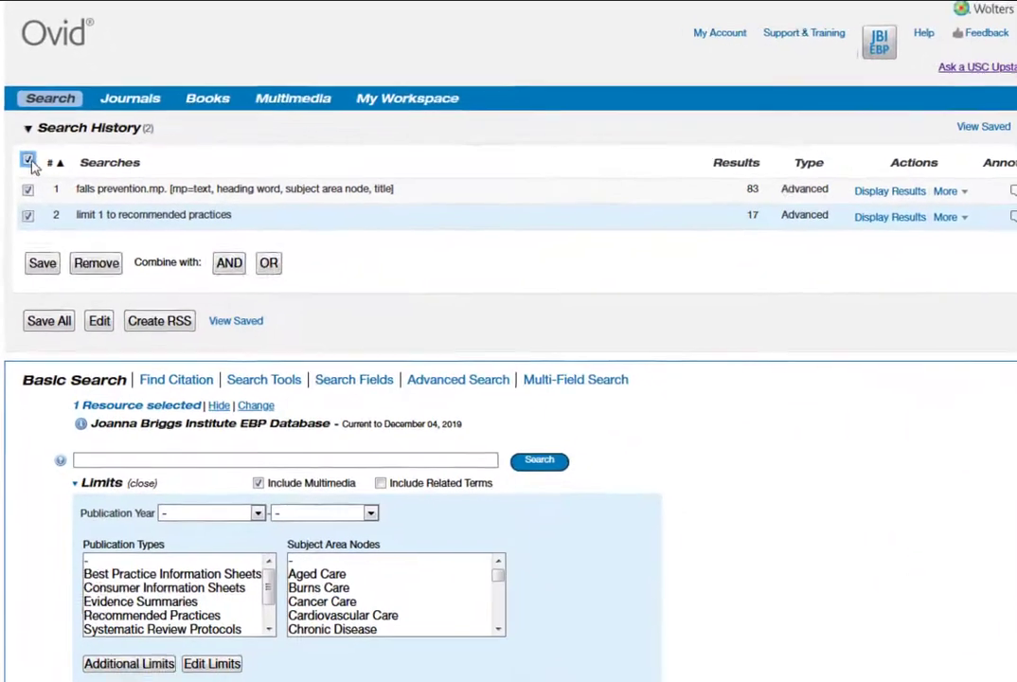
pyautogui.click(52, 333)
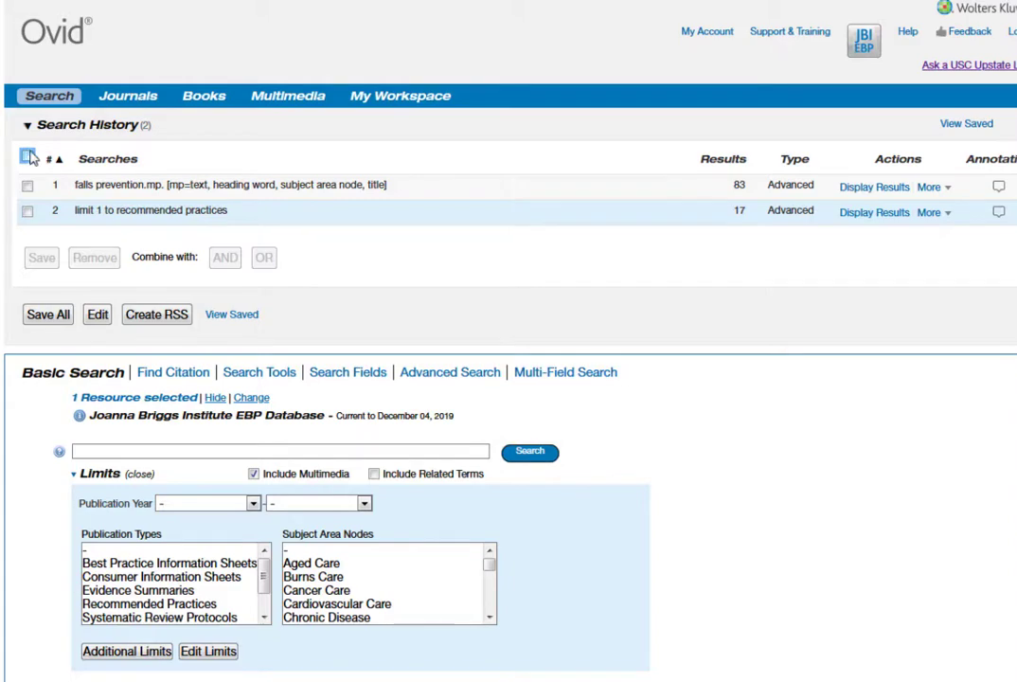
# Run a basic search for "falls prevention" limited to Recommended Practices with related terms included, and look through the results.
pyautogui.scroll(-3, 830, 440)
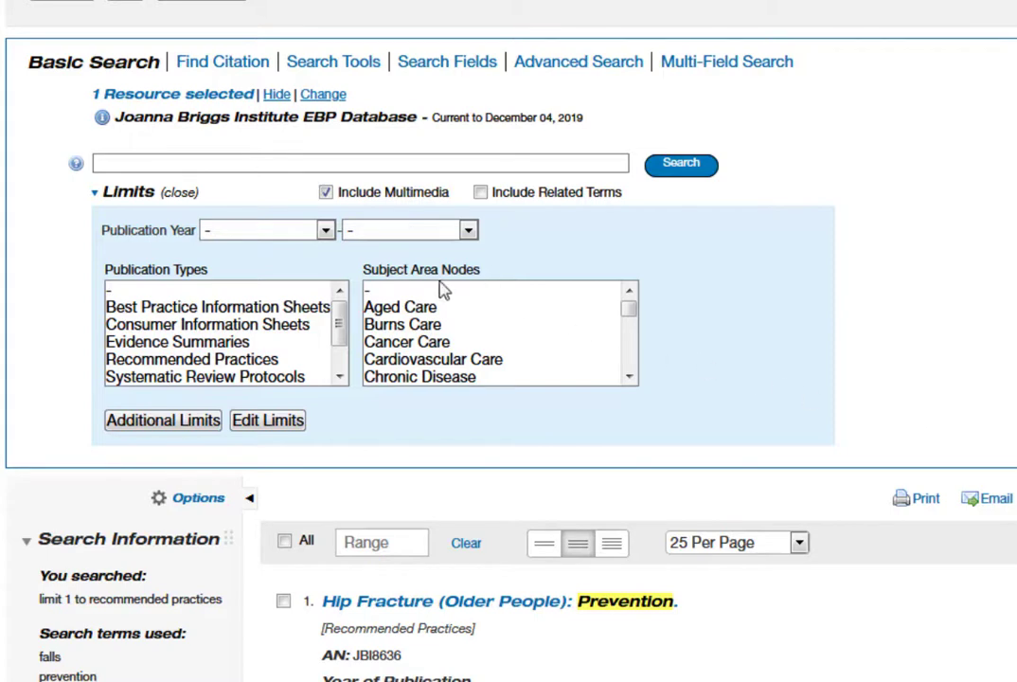
pyautogui.click(260, 163)
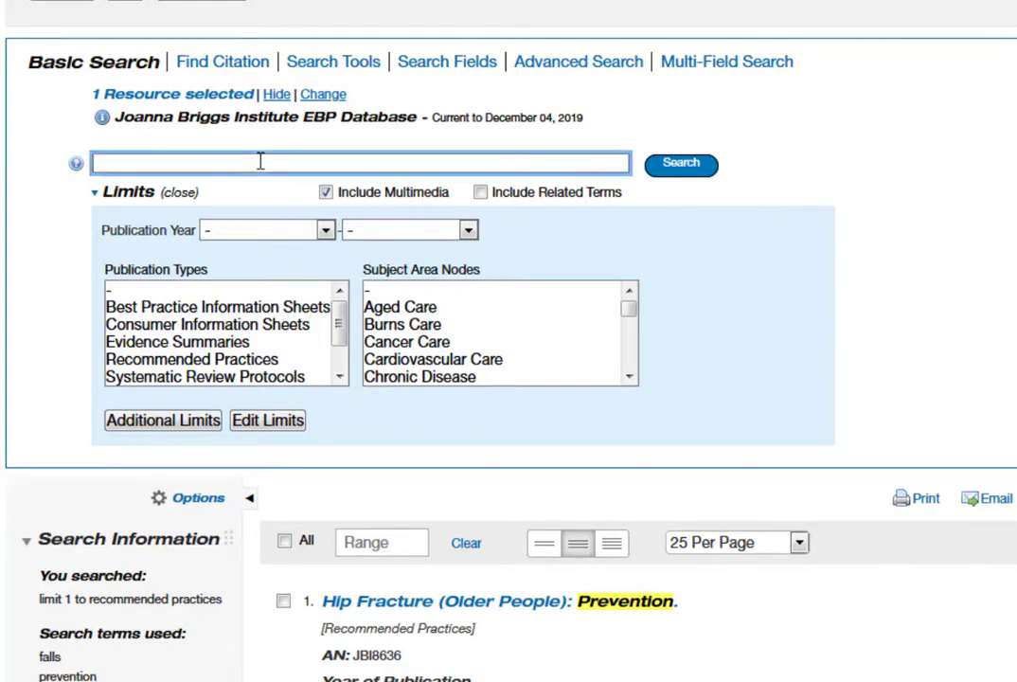
pyautogui.write('falls prevention')
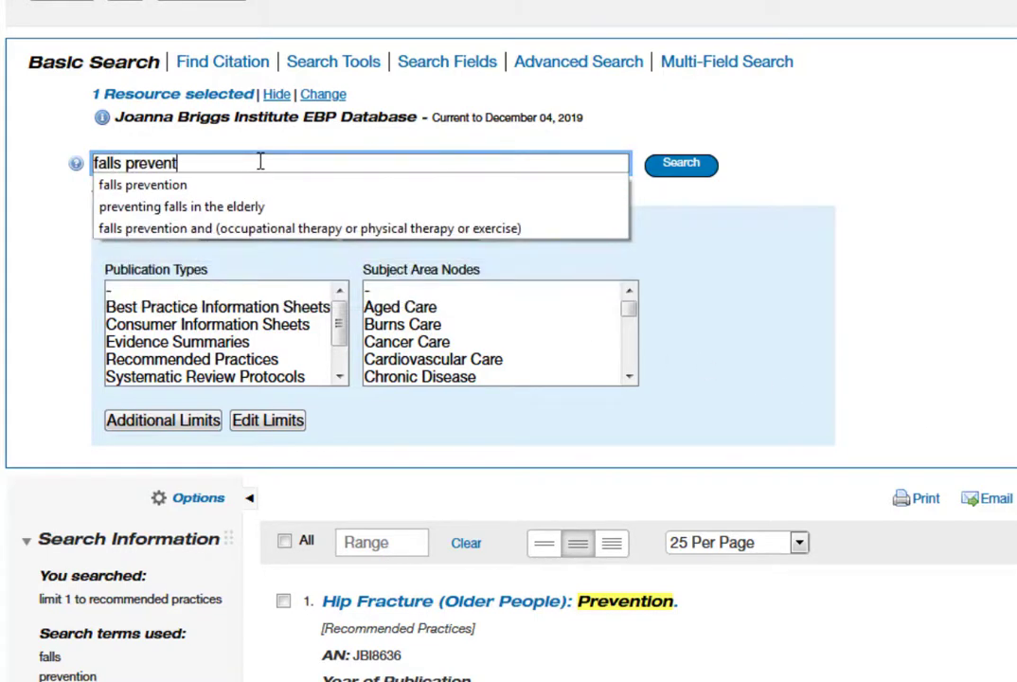
pyautogui.click(58, 278)
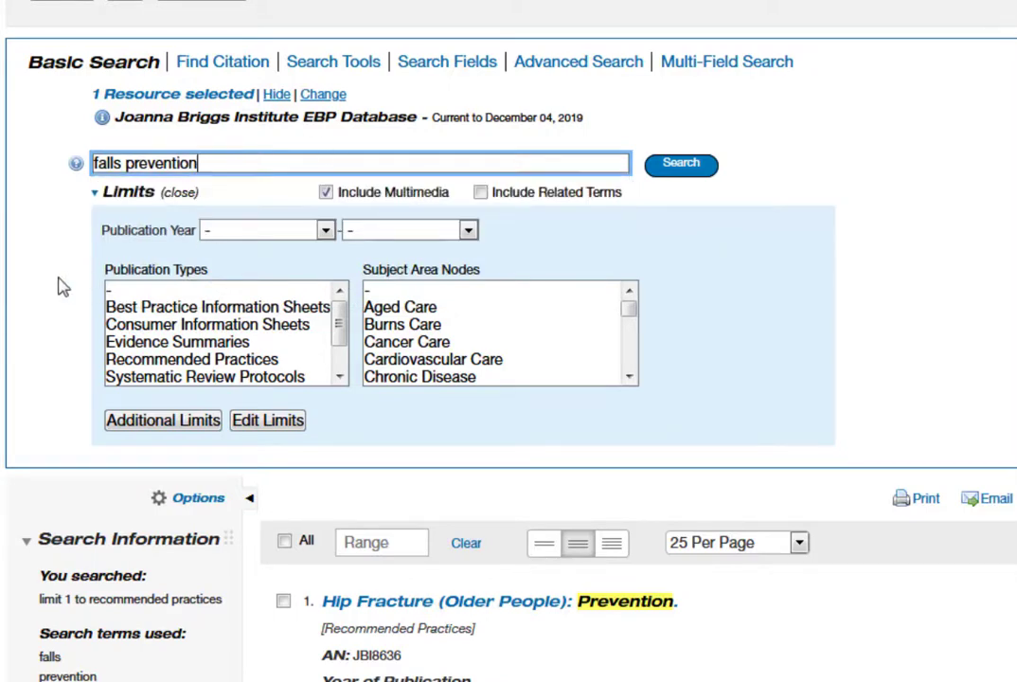
pyautogui.click(173, 365)
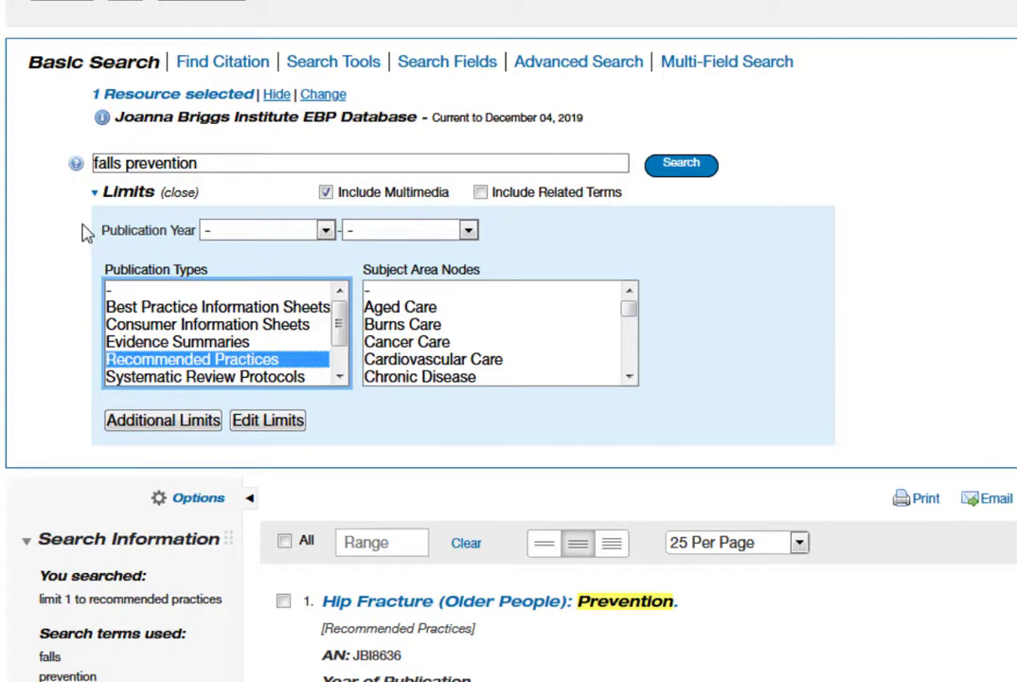
pyautogui.click(482, 195)
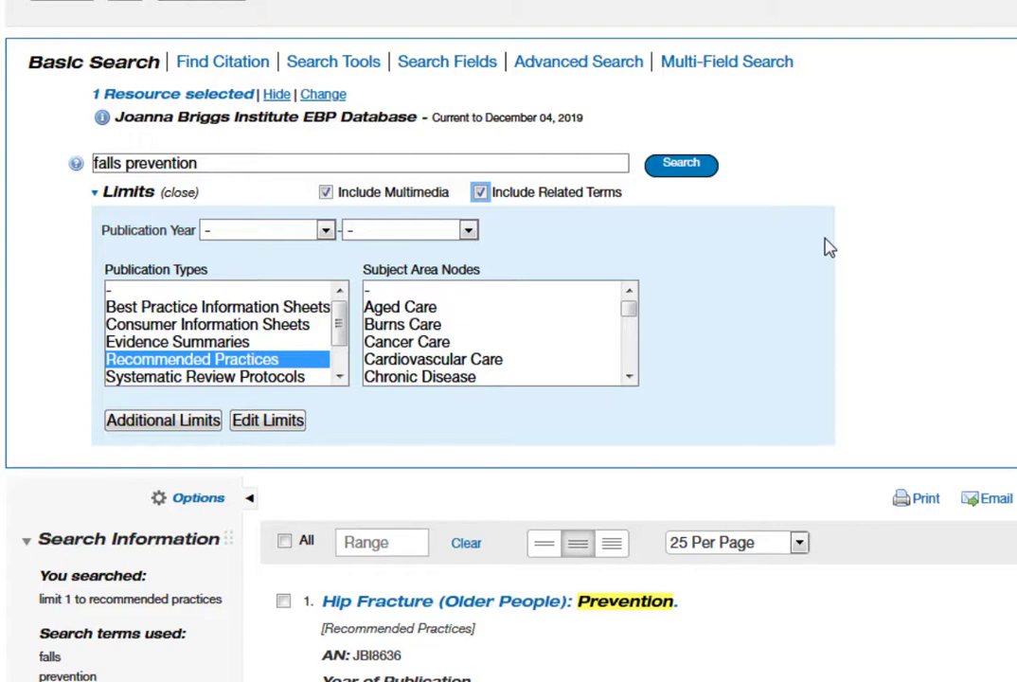
pyautogui.click(684, 164)
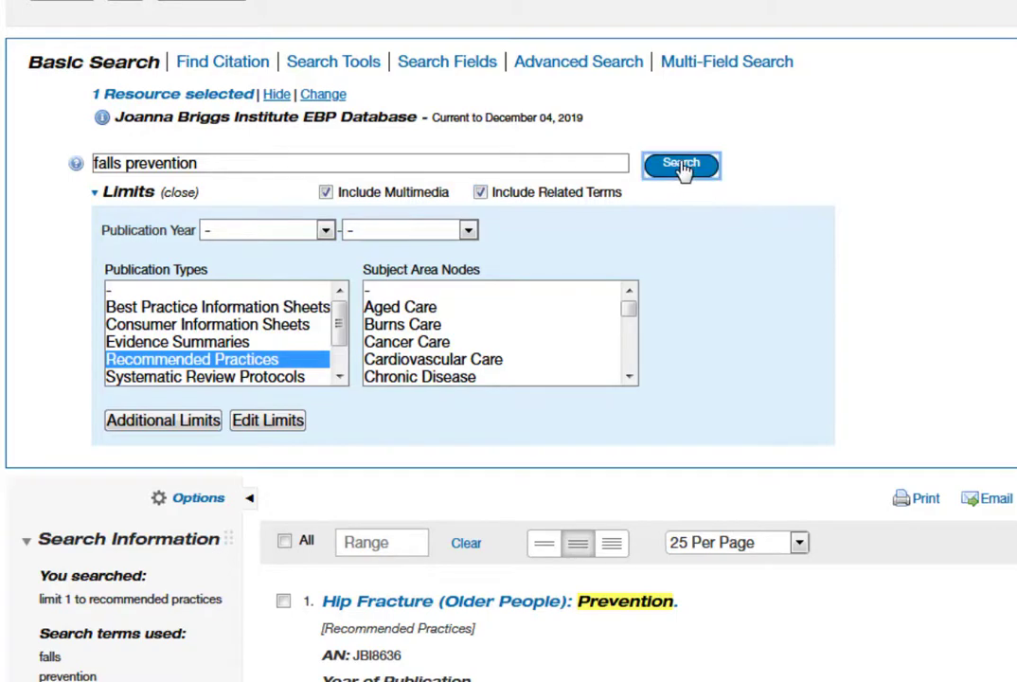
pyautogui.scroll(-5, 949, 371)
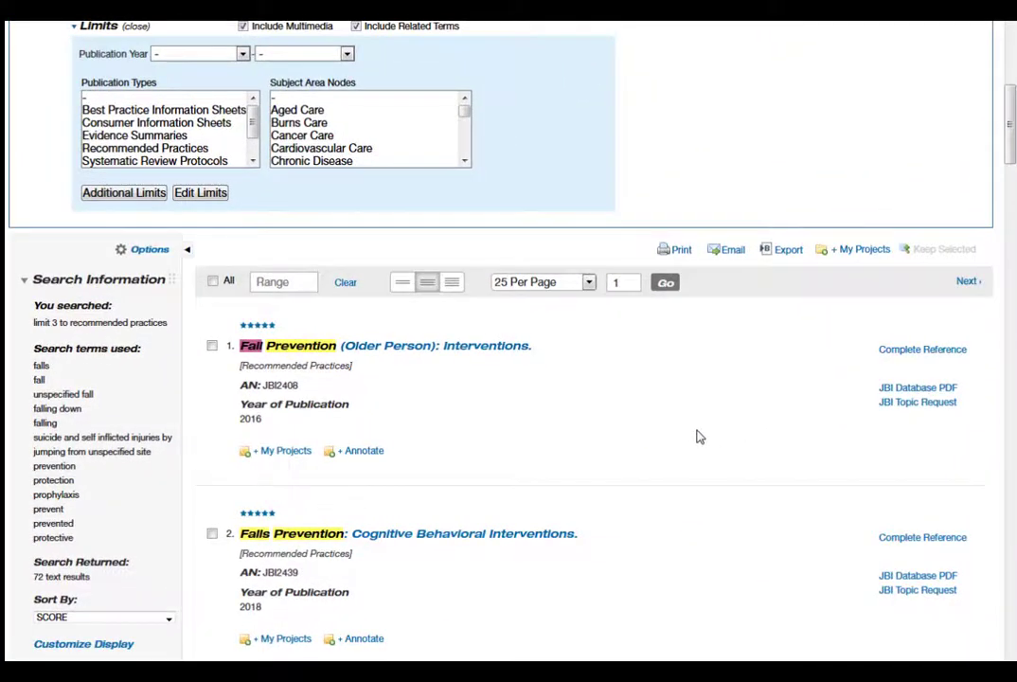
pyautogui.scroll(-3, 699, 436)
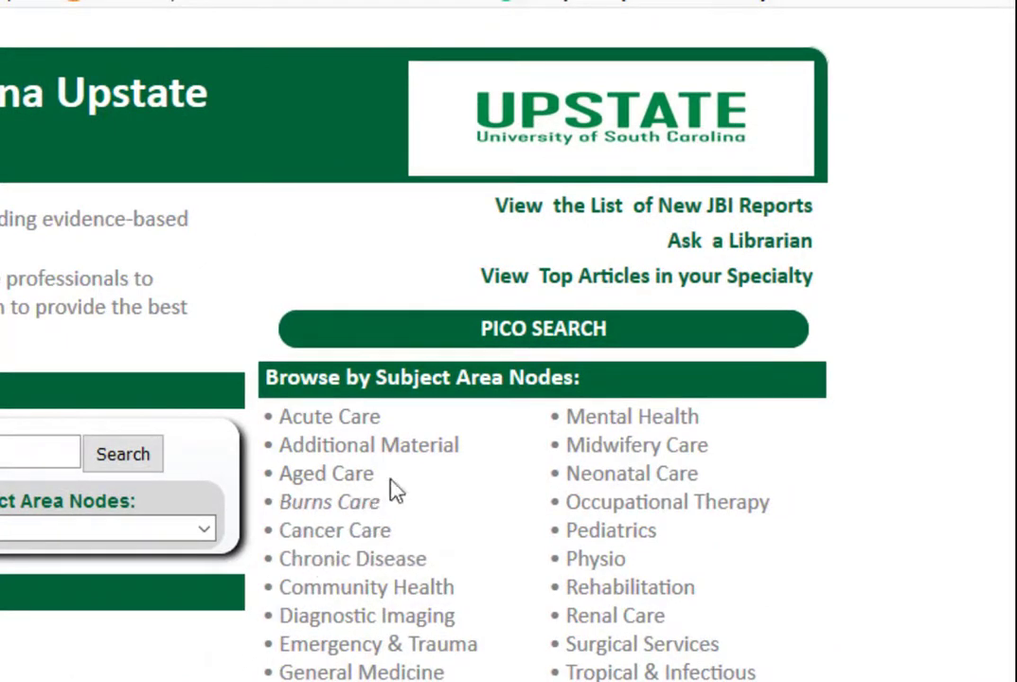
# Open the PICO search from the JBI page and set the age to All Aged (65 and Over) and the disorder to "falls".
pyautogui.click(525, 331)
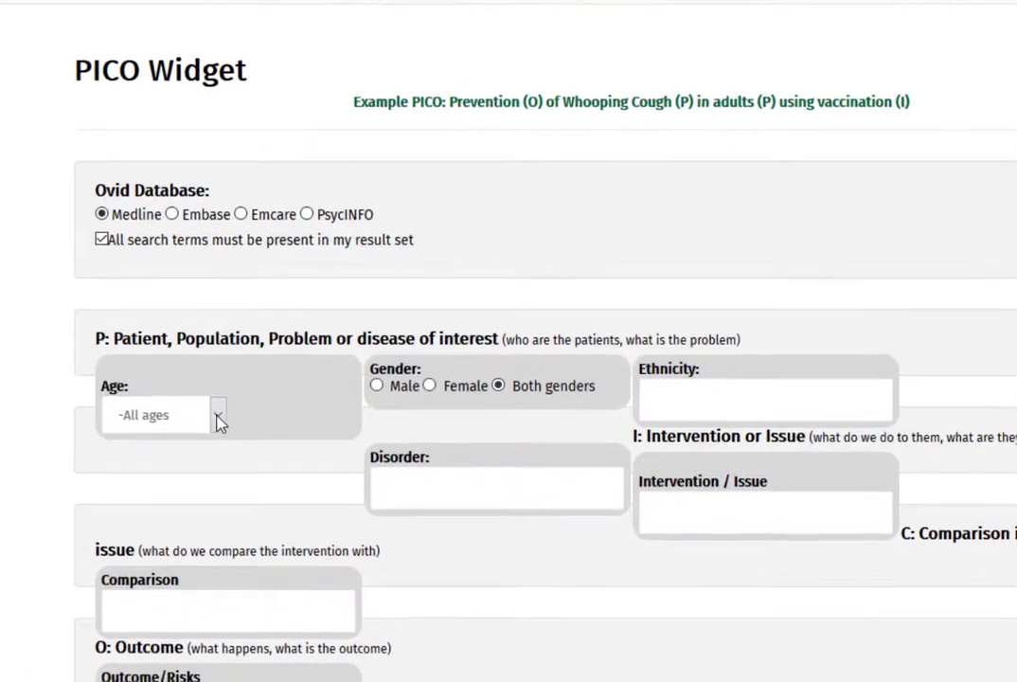
pyautogui.click(218, 419)
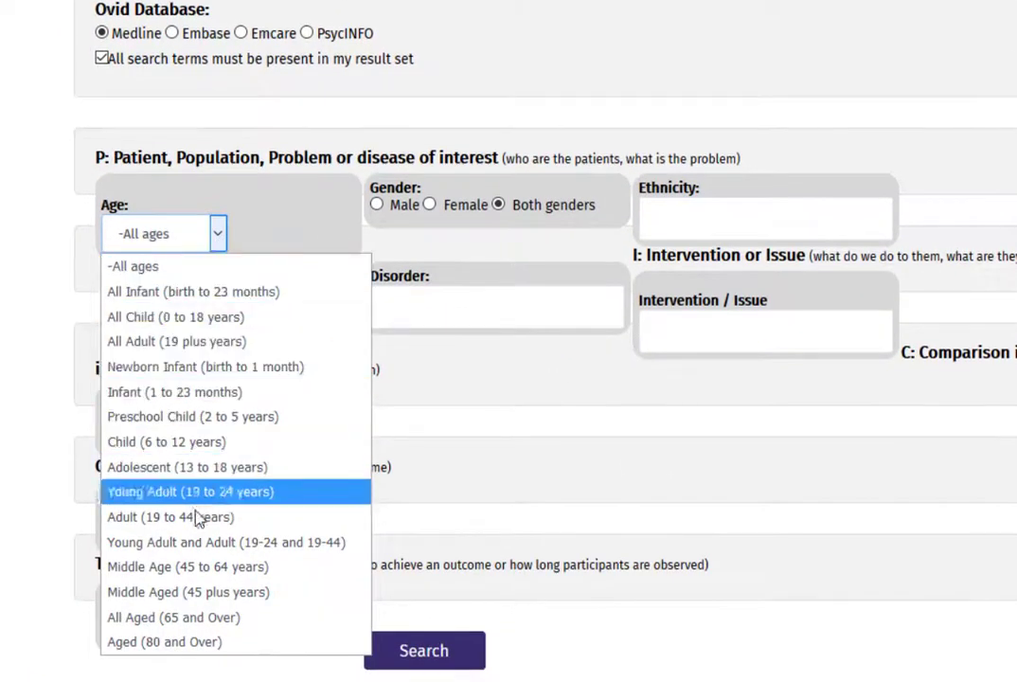
pyautogui.click(210, 618)
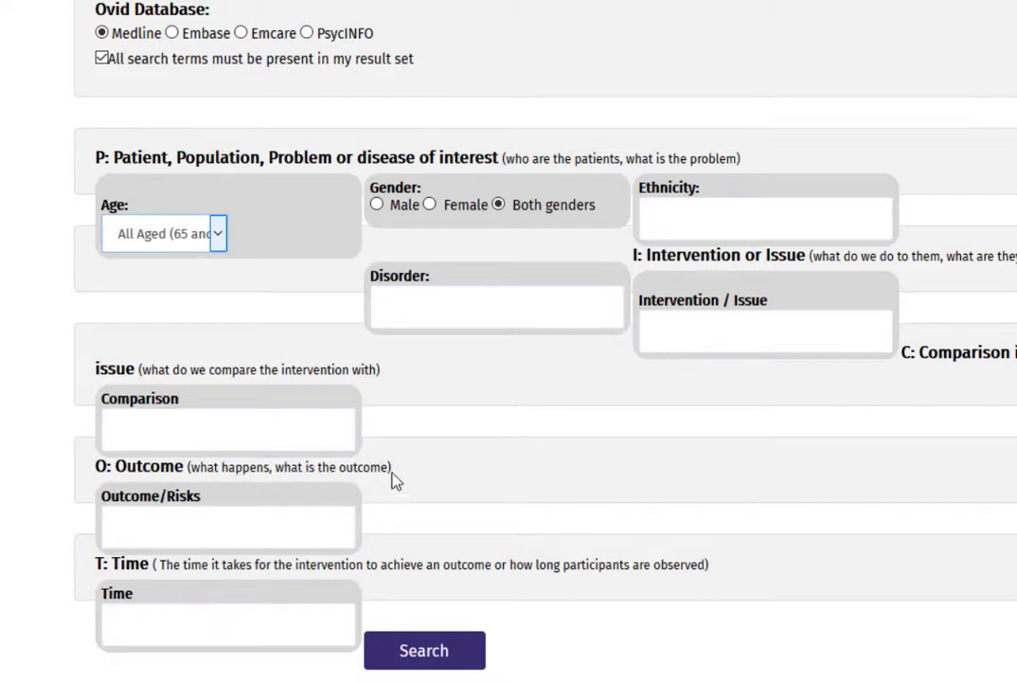
pyautogui.click(426, 309)
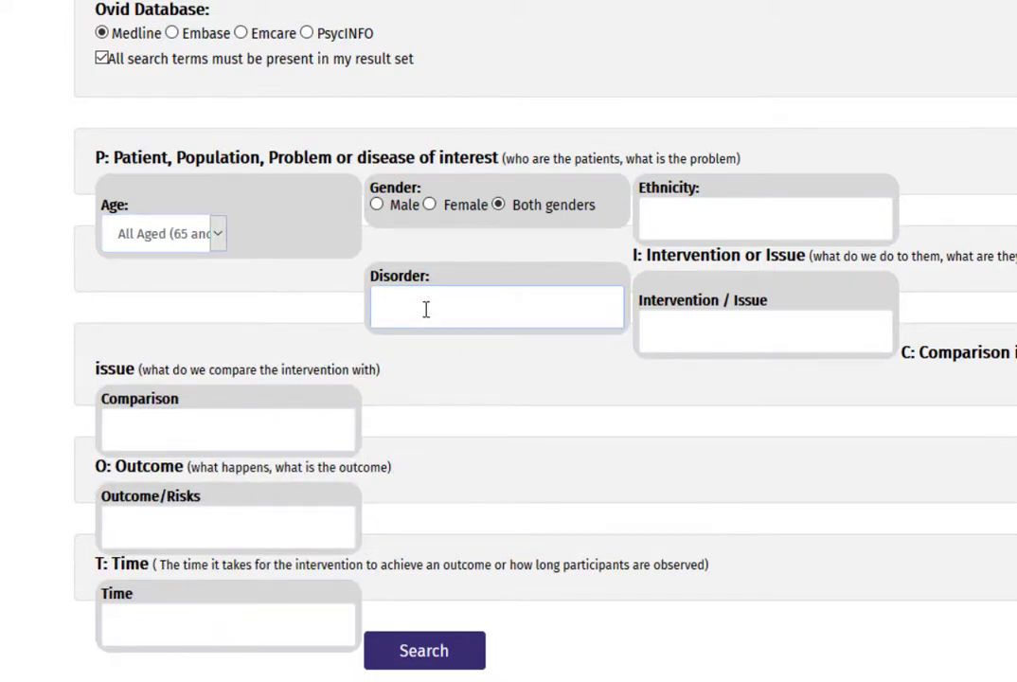
pyautogui.write('falls')
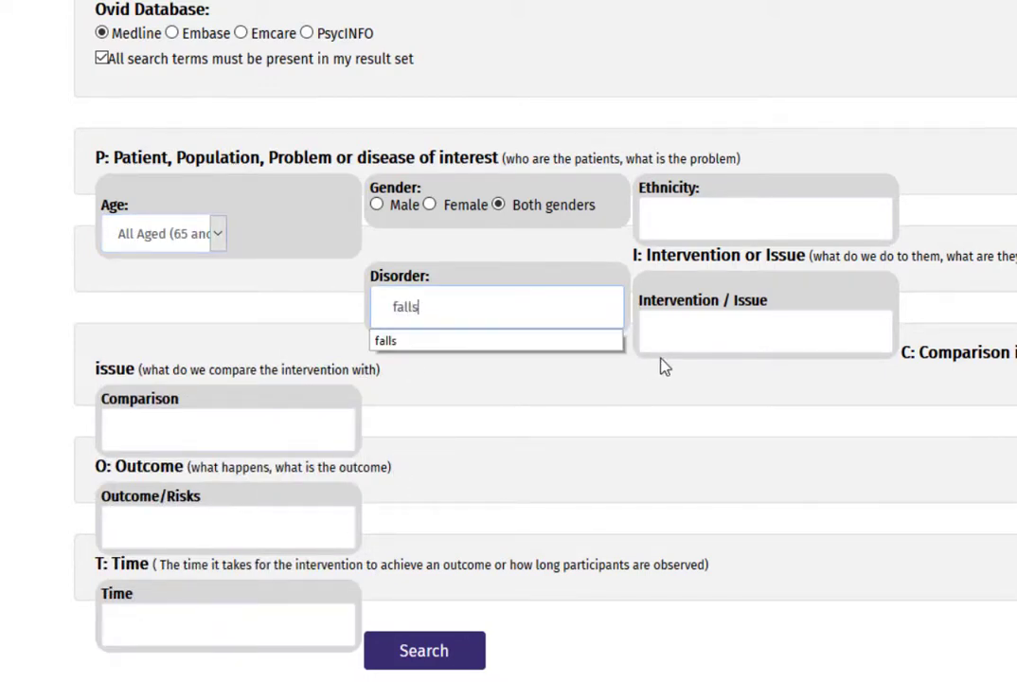
# Enter "occupational therapy" as the intervention and "prevention" as the outcome, and run the PICO search in Medline.
pyautogui.click(673, 335)
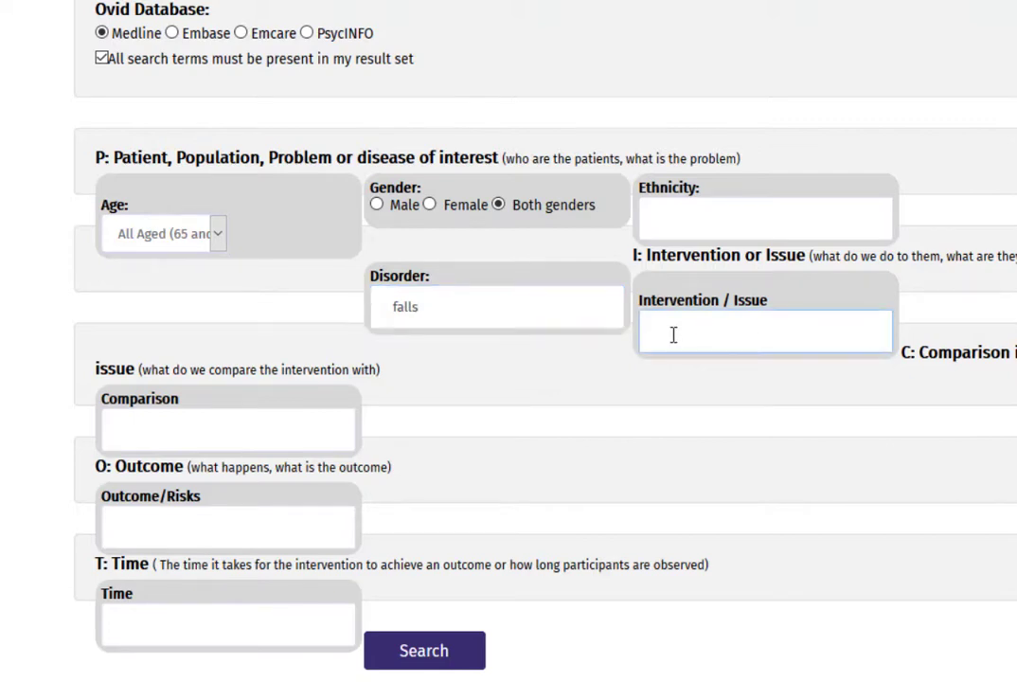
pyautogui.write('occupat')
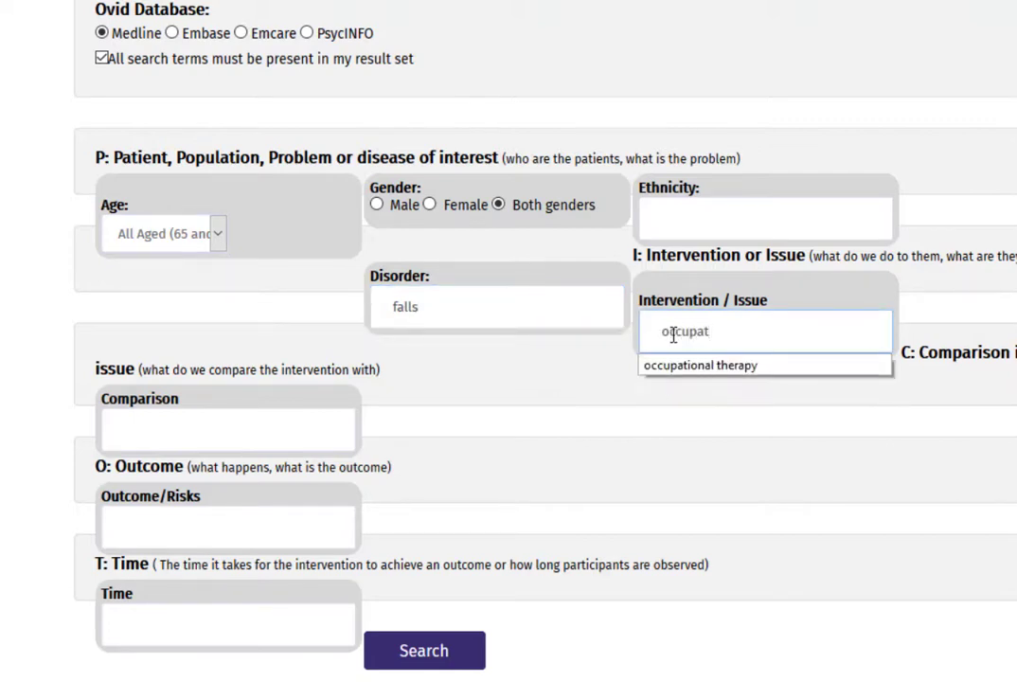
pyautogui.write('ional therapy')
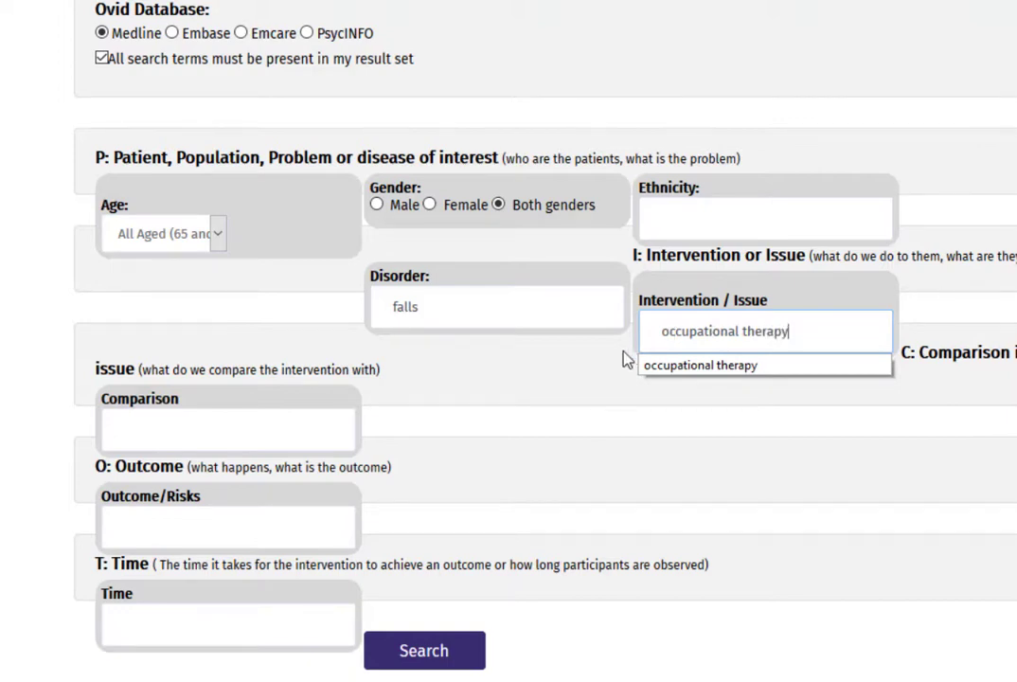
pyautogui.click(246, 533)
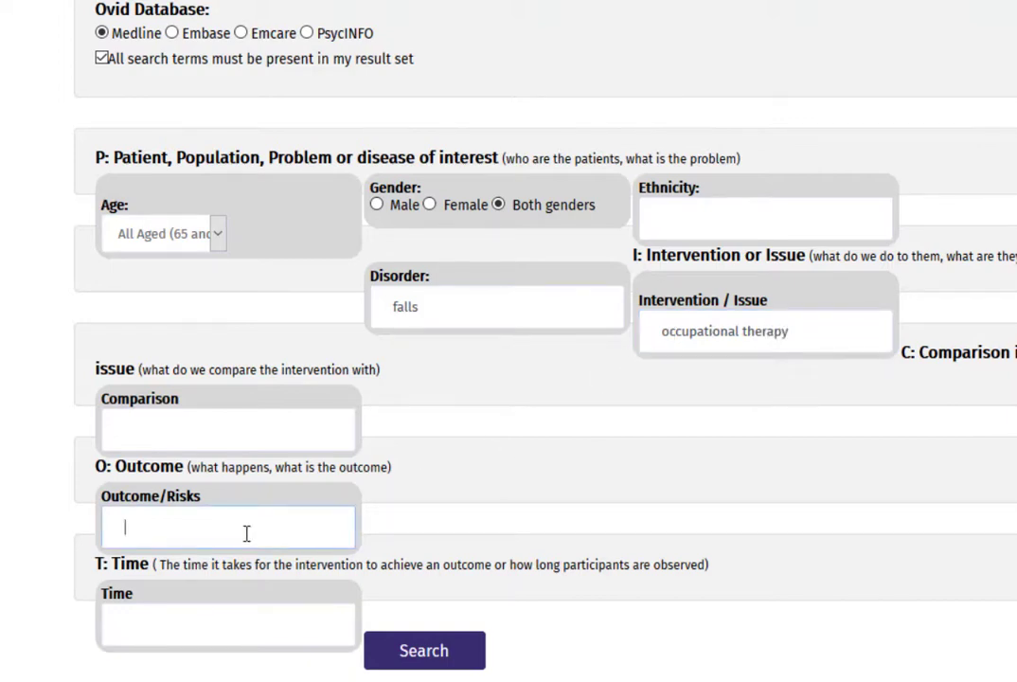
pyautogui.write('prevention')
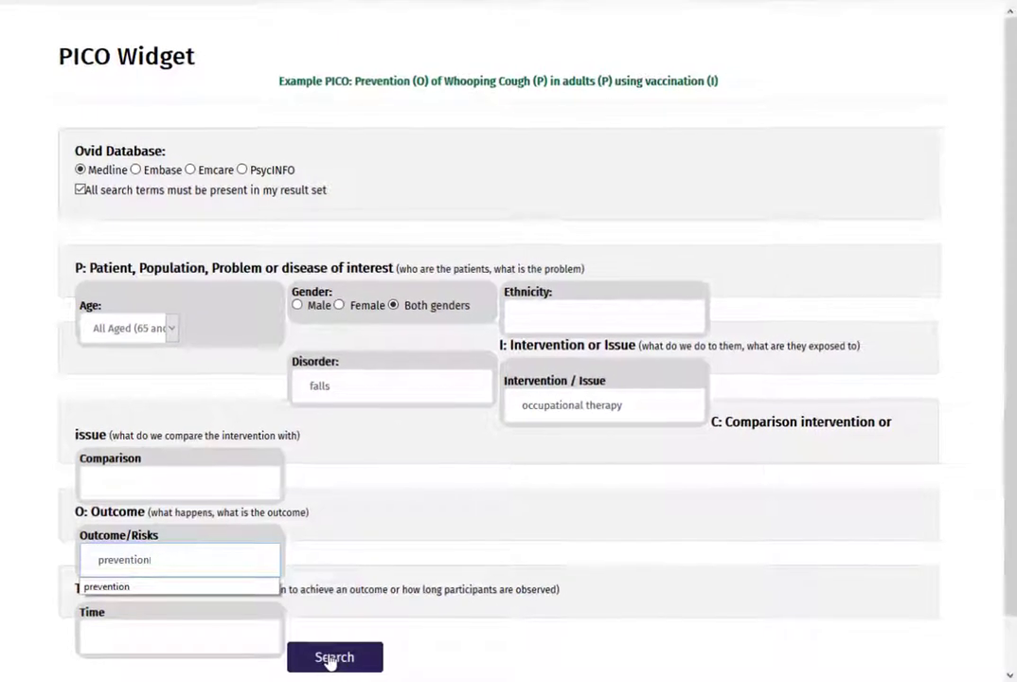
pyautogui.click(423, 651)
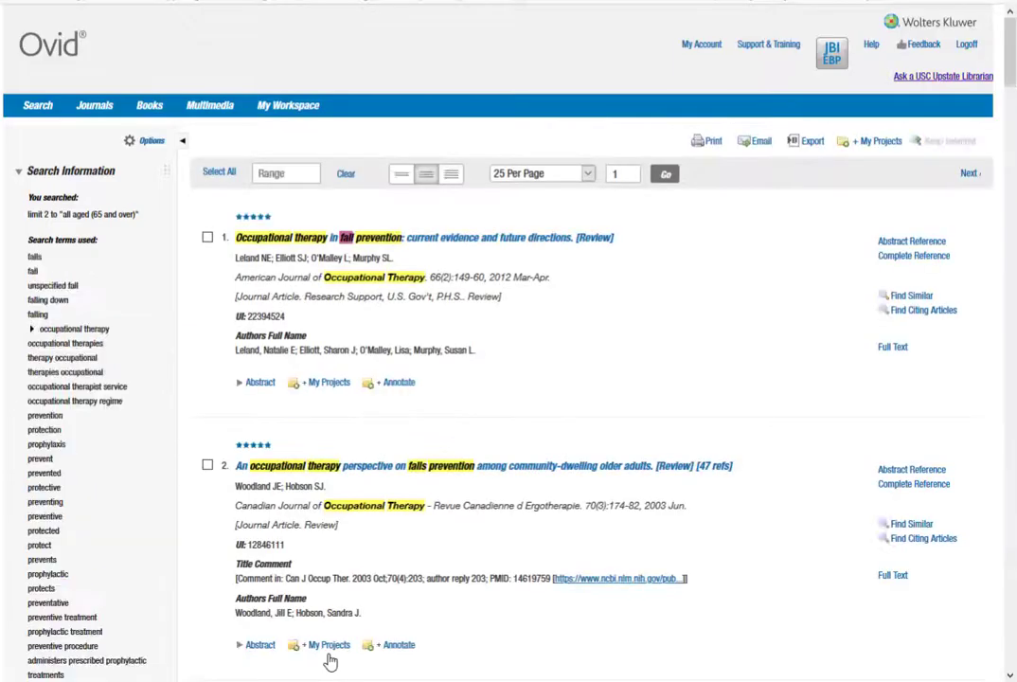